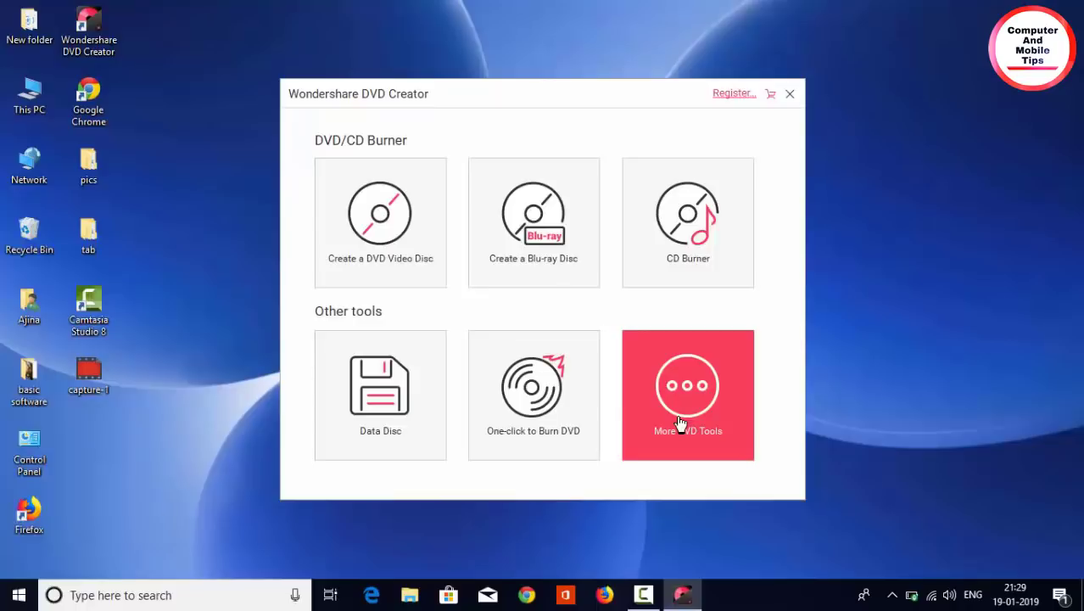
Step: Start a DVD video disc project and add the fire-and-water picture from New folder as its first source
left_click(403, 251)
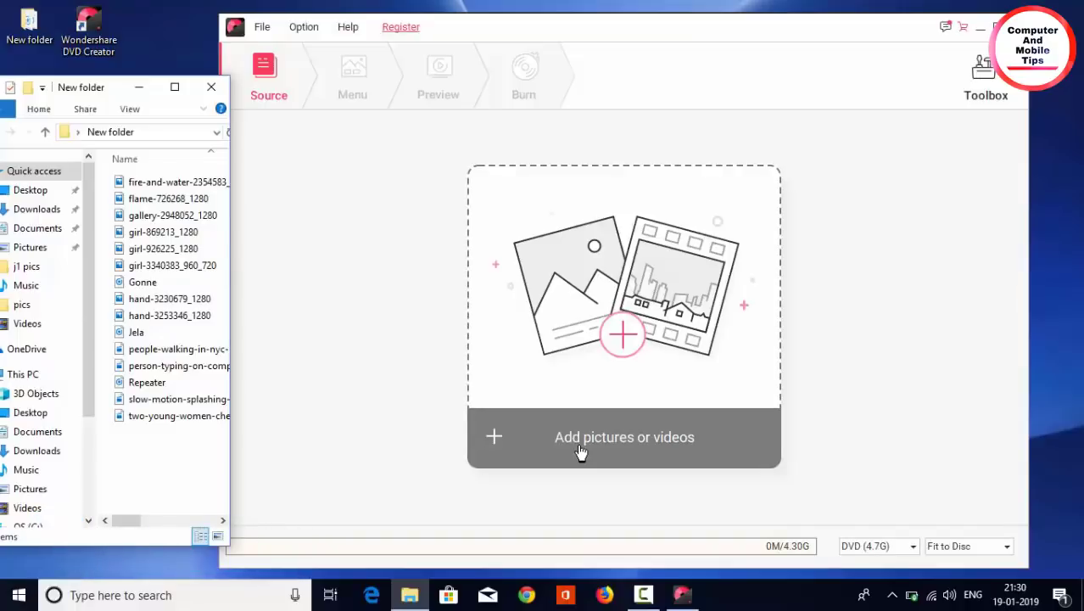
left_click(165, 183)
left_click_drag(651, 265, 641, 262)
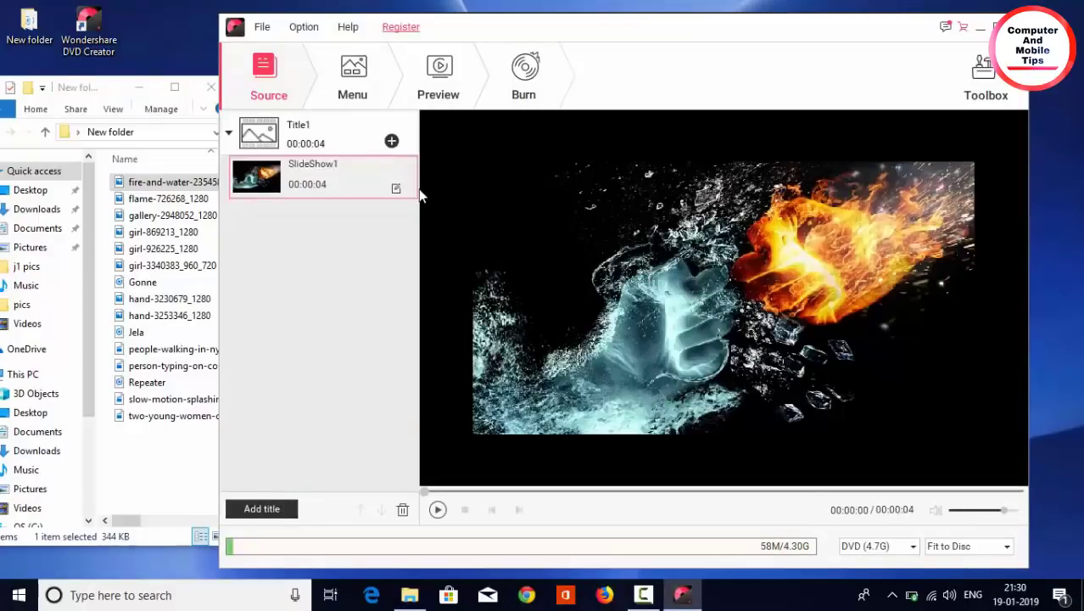
Step: Add the people-walking-in-nyc video to Title1
left_click(391, 141)
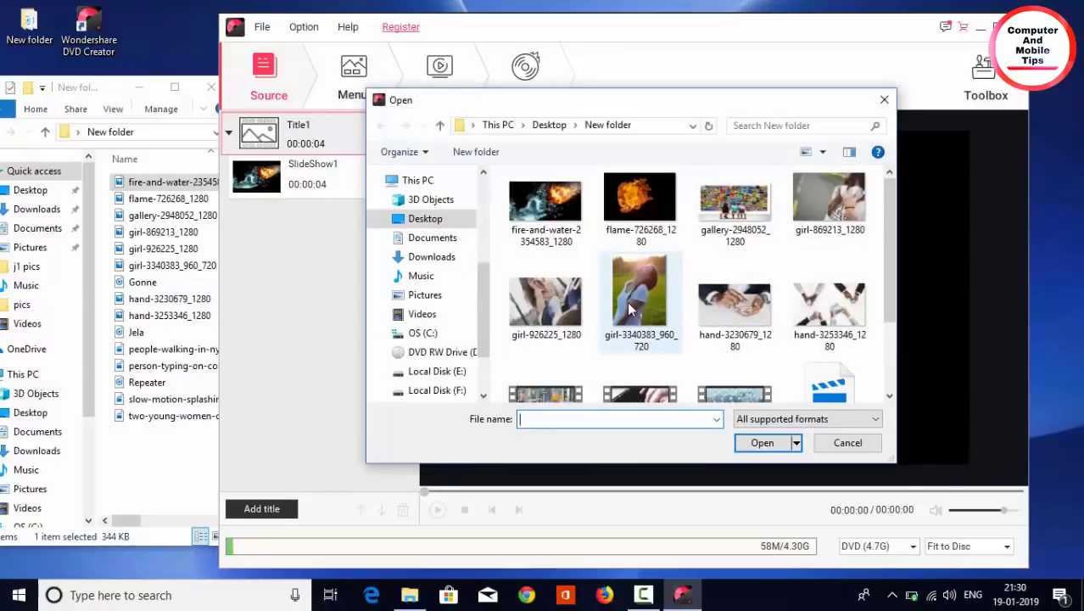
scroll(652, 349, "down", 1)
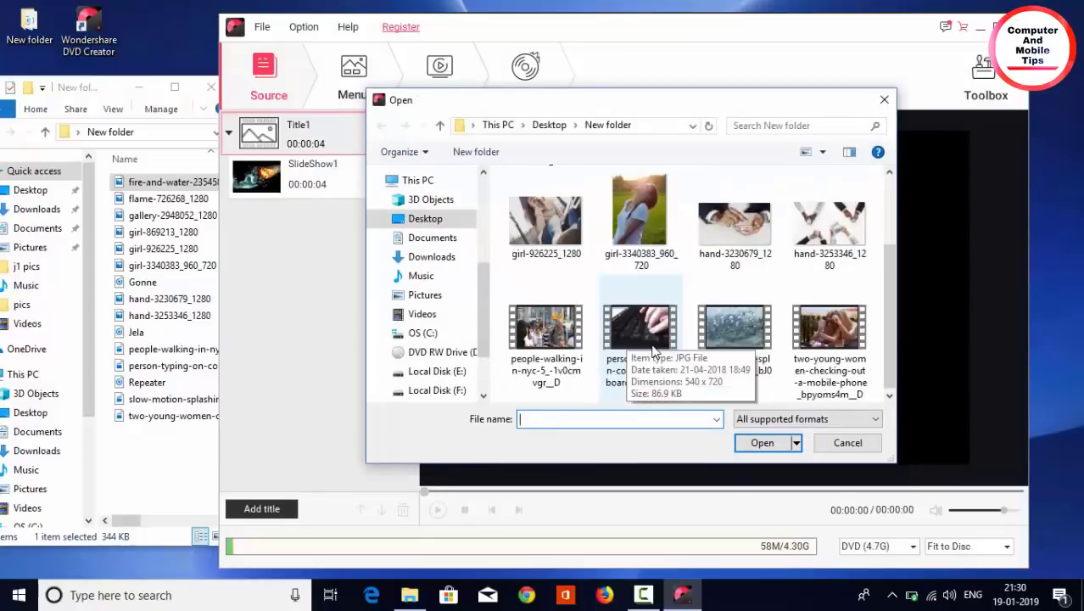
left_click(547, 339)
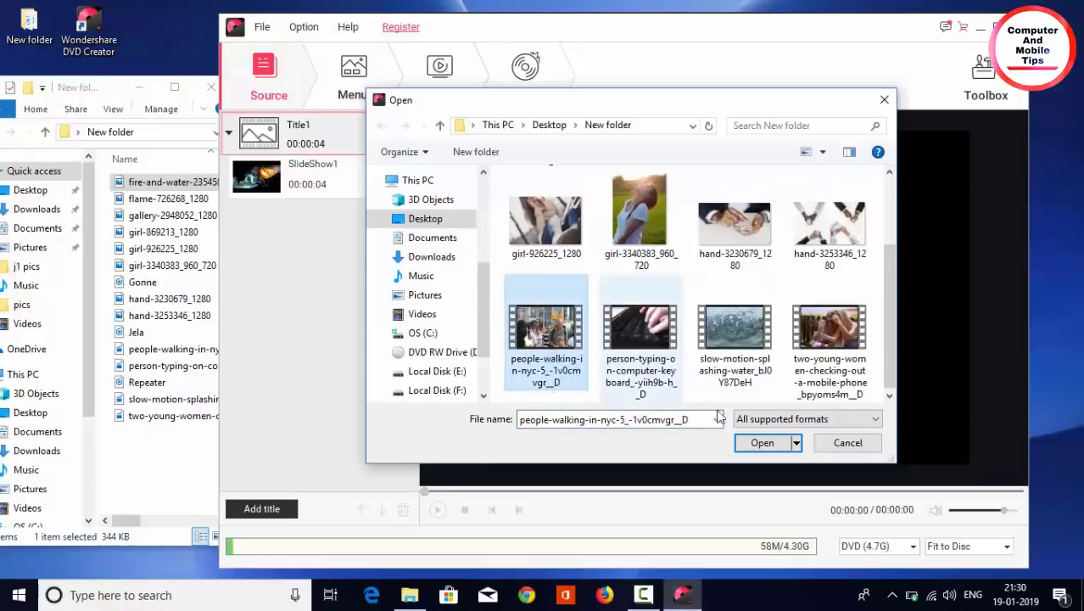
left_click(749, 449)
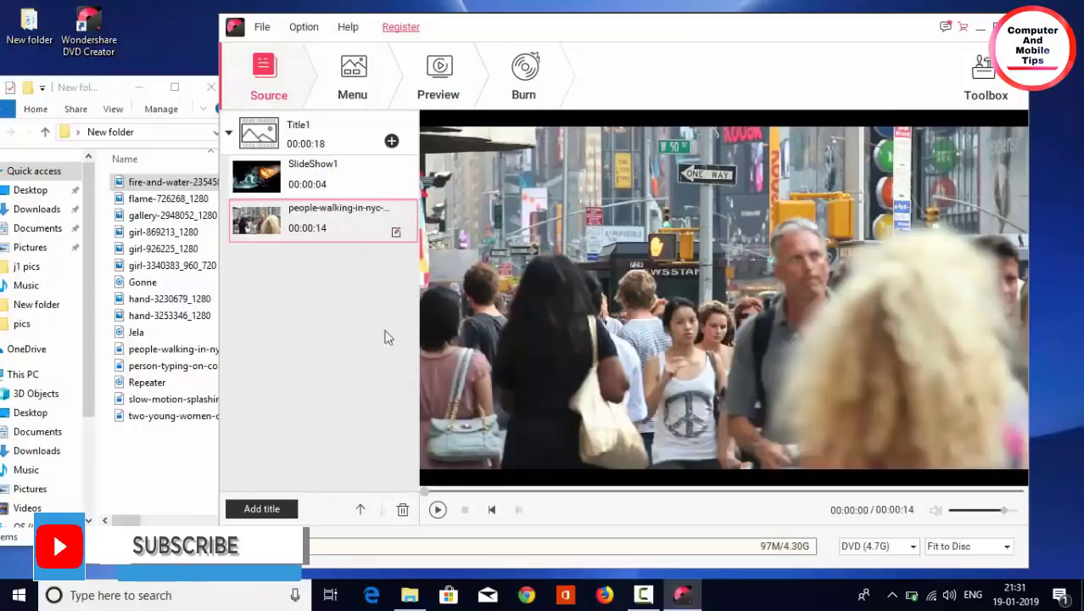
Step: Go through the disc project's menu design, its preview and its burn stage
left_click(353, 81)
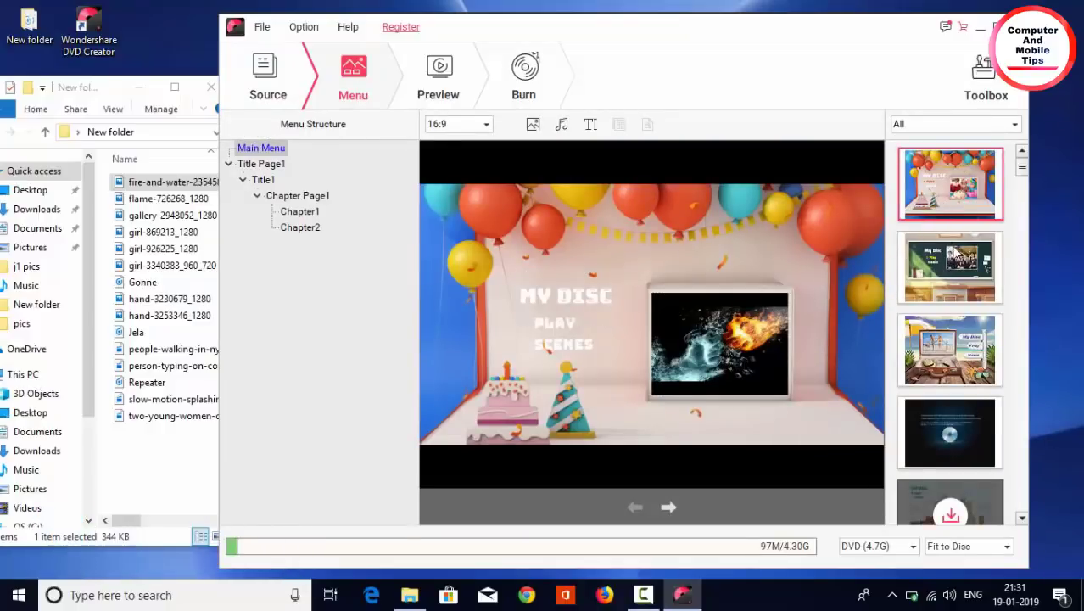
left_click(469, 80)
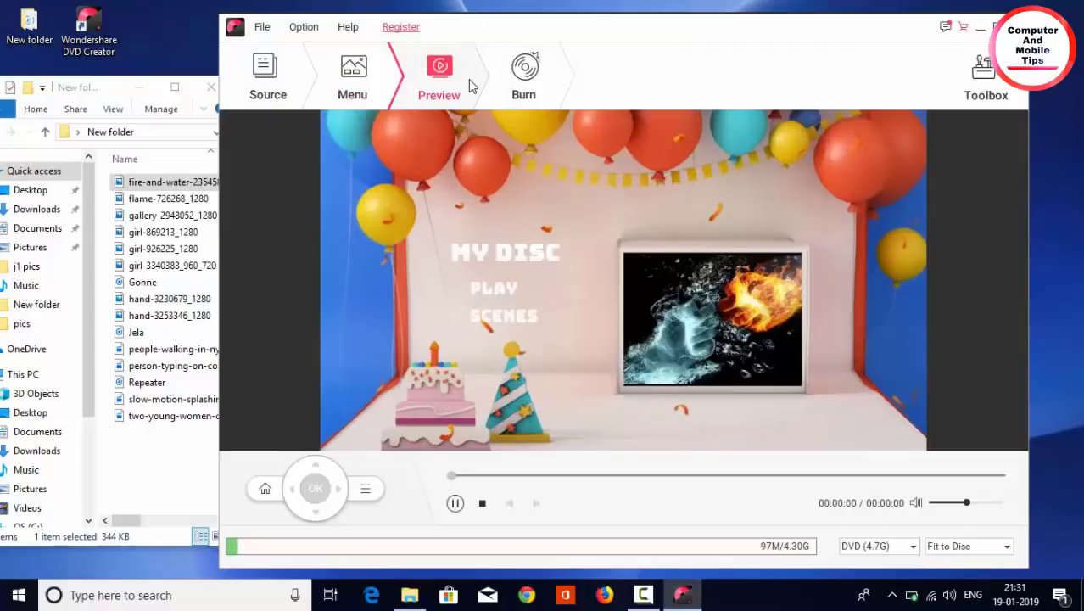
left_click(525, 75)
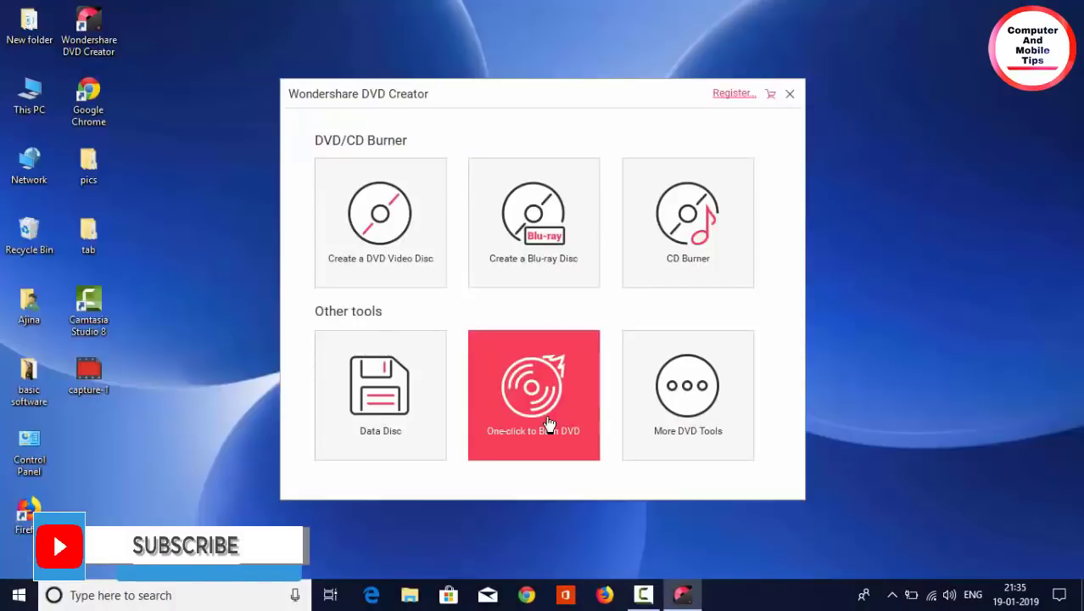
Step: Start a One-click to Burn DVD project with the people-walking and person-typing videos plus the girl-3340383_960_720 and girl-926225_1280 pictures
left_click(549, 424)
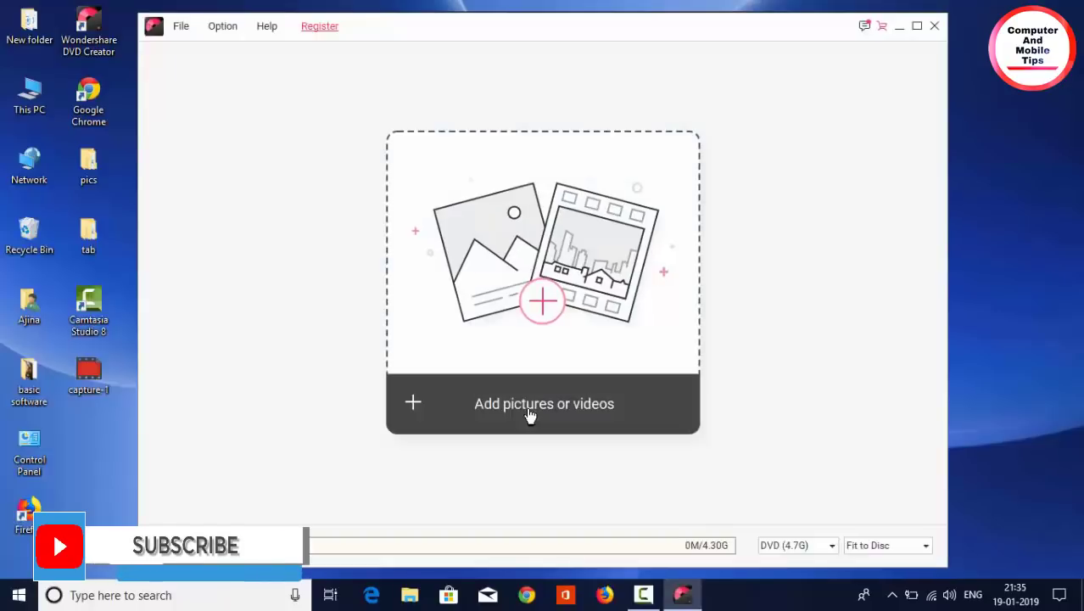
left_click(527, 414)
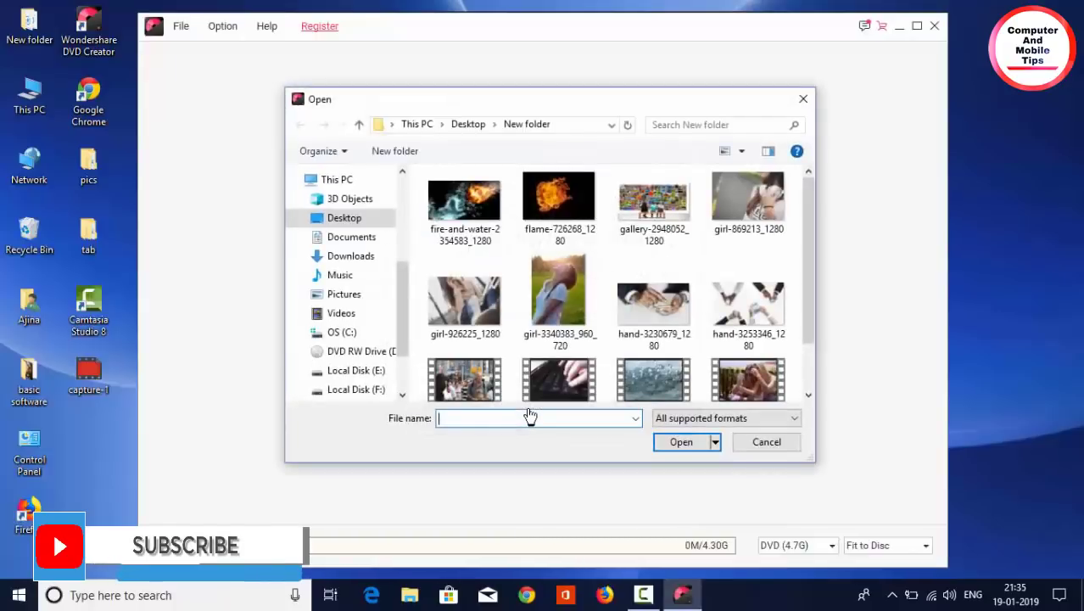
left_click(484, 391)
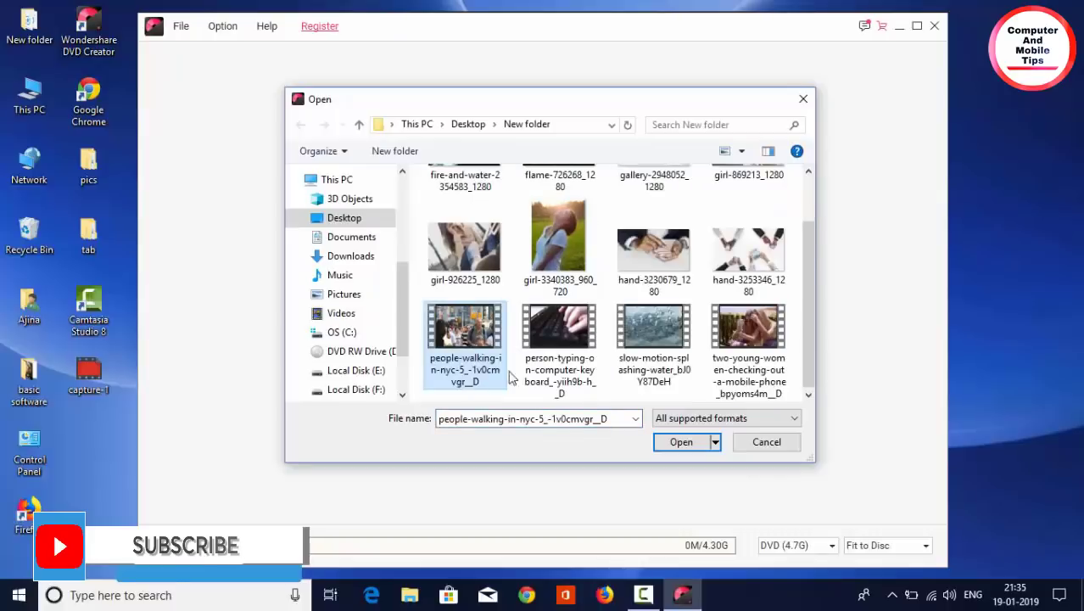
left_click(561, 377, "ctrl")
left_click(568, 262, "ctrl")
left_click(496, 254, "ctrl")
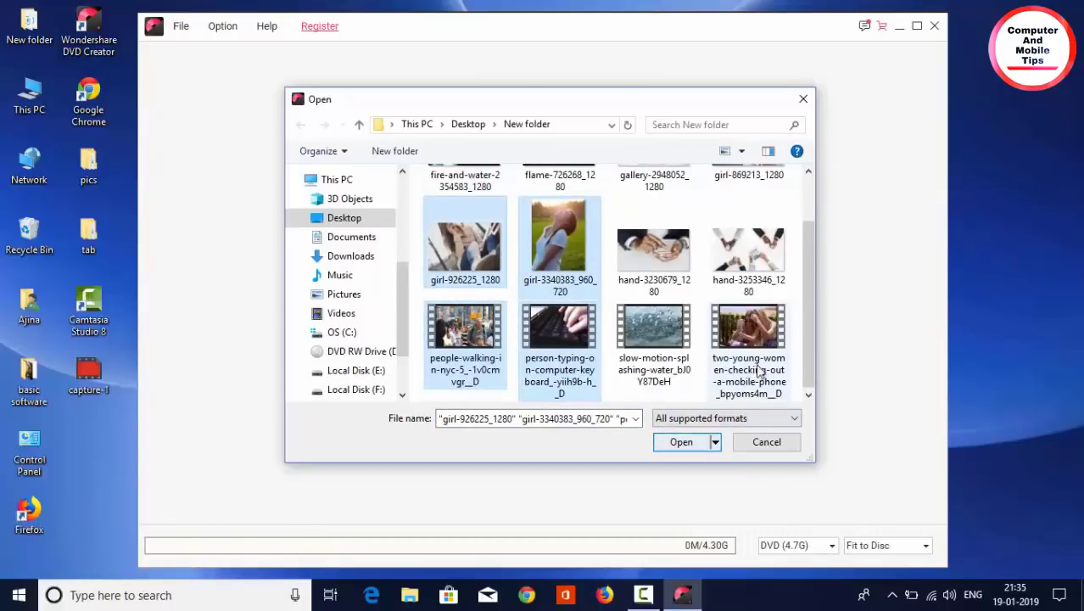
left_click(700, 443)
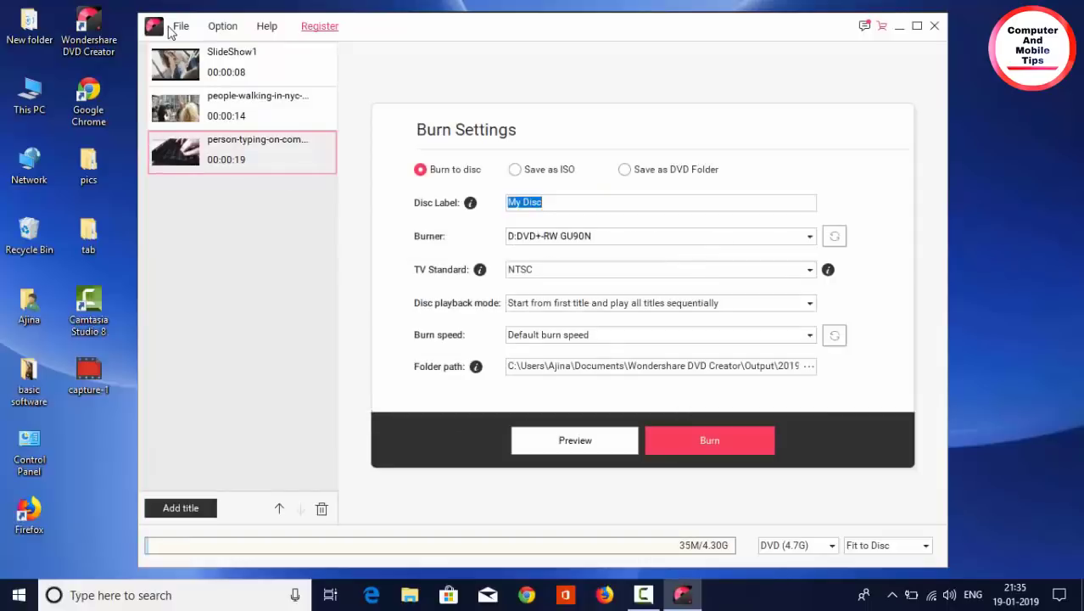
Step: Look through the added titles and check which burners are available in the burn settings
left_click(234, 65)
left_click(244, 106)
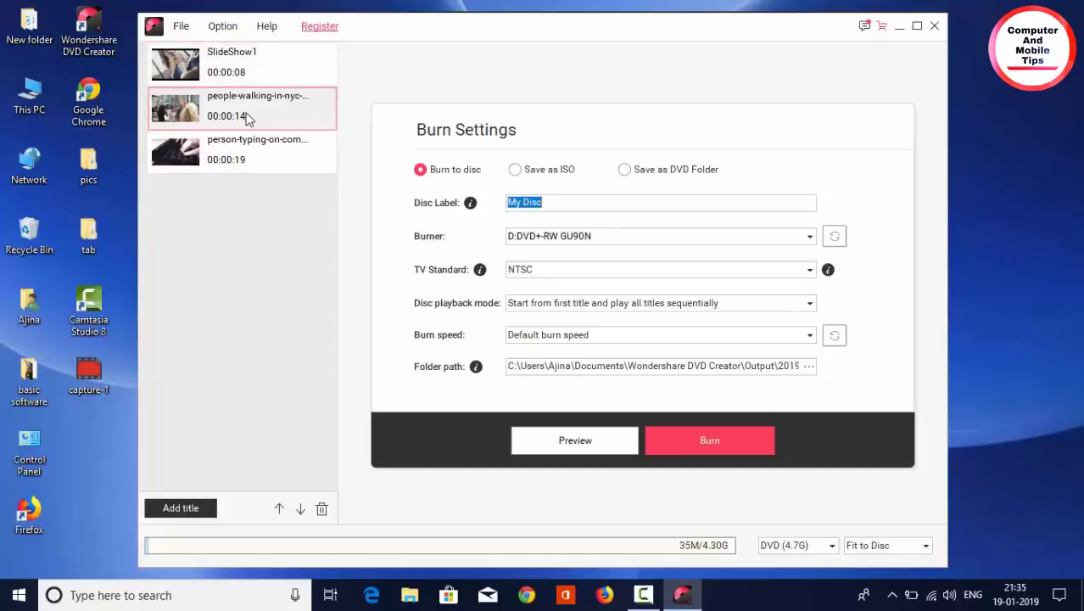
left_click(249, 152)
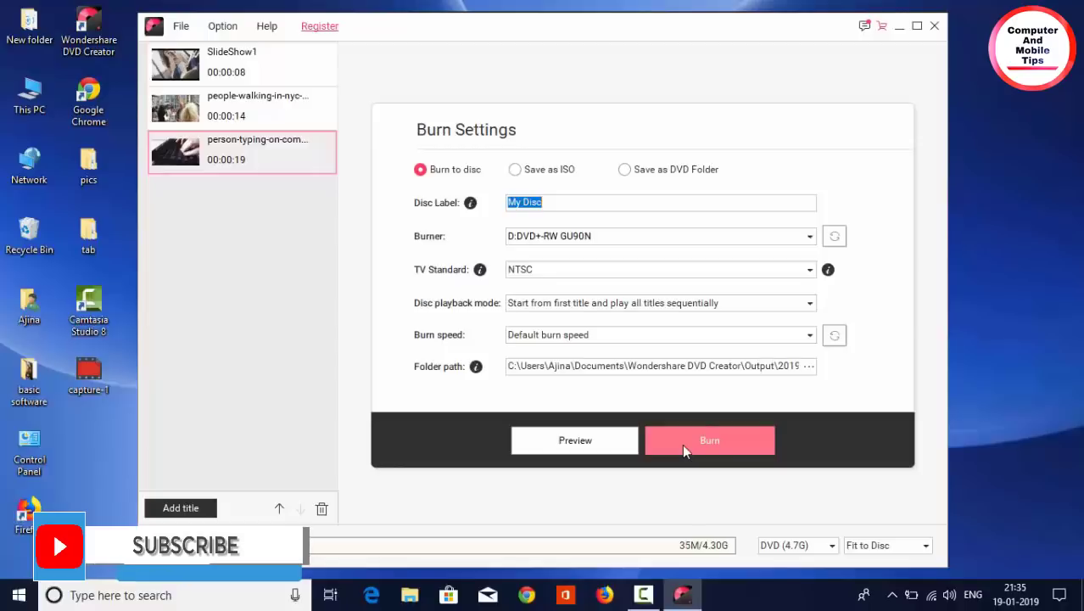
left_click(619, 239)
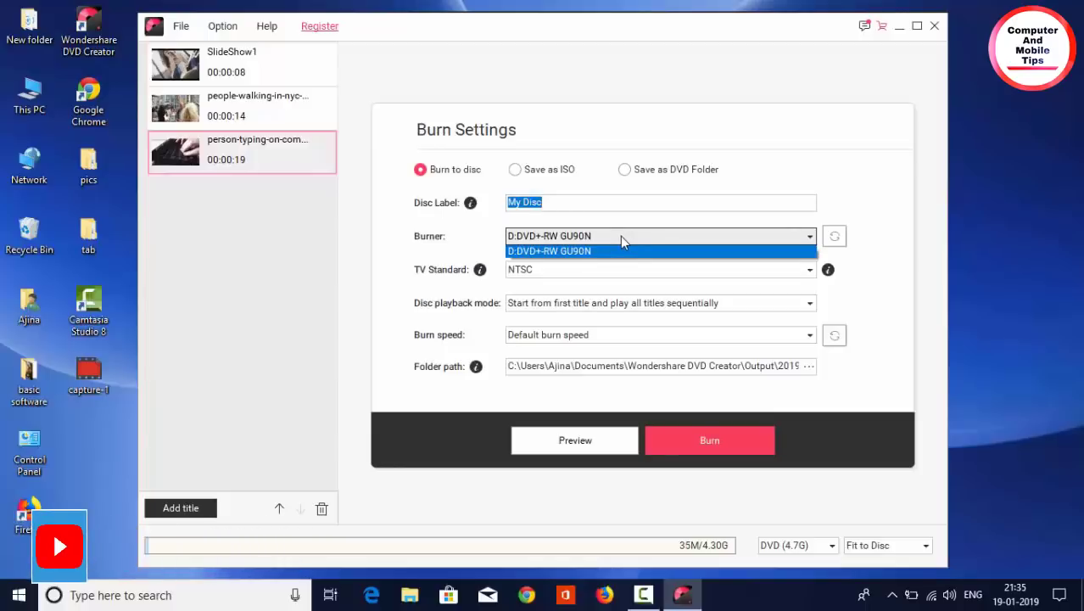
left_click(623, 236)
left_click(623, 236)
left_click(629, 238)
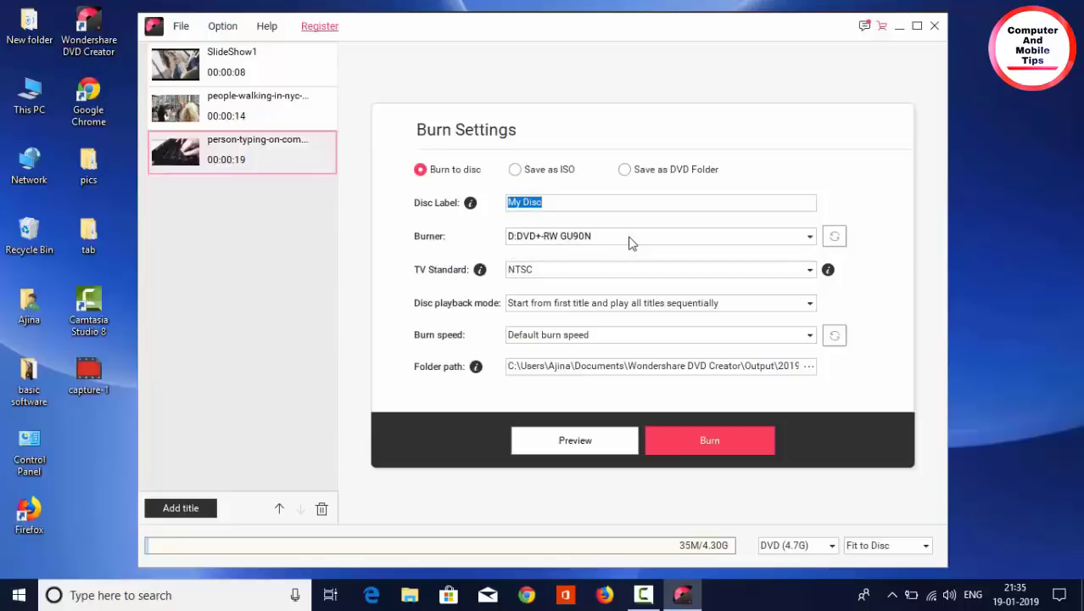
left_click(708, 444)
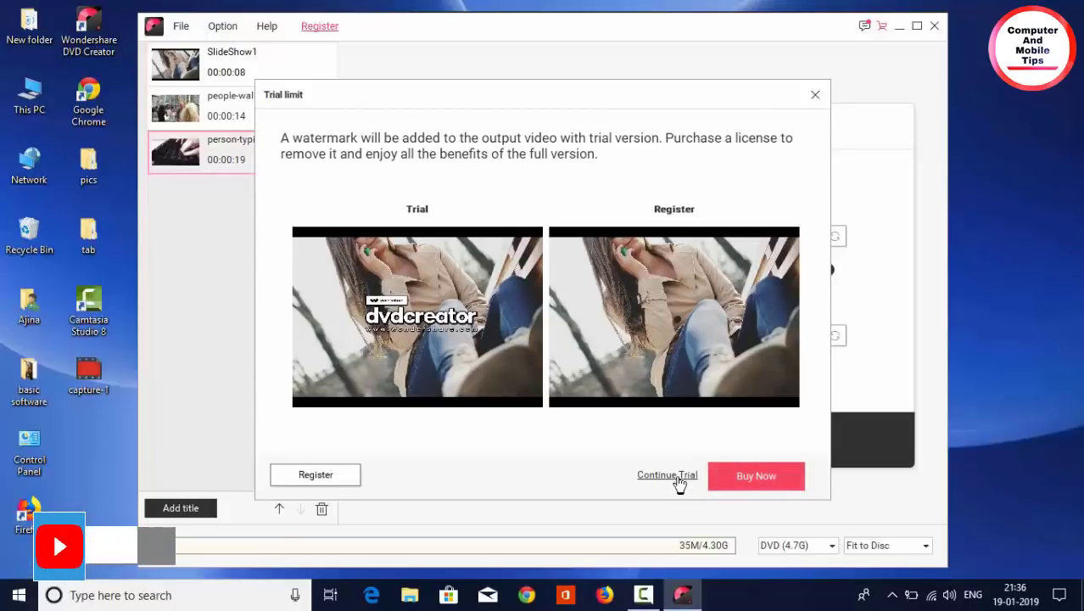
left_click(667, 474)
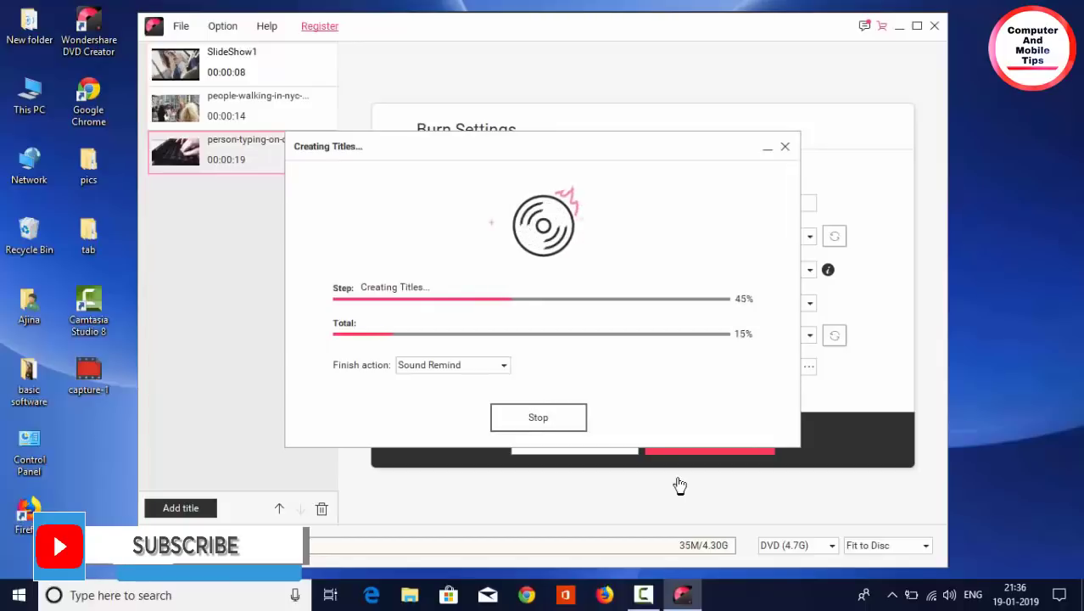
left_click(524, 417)
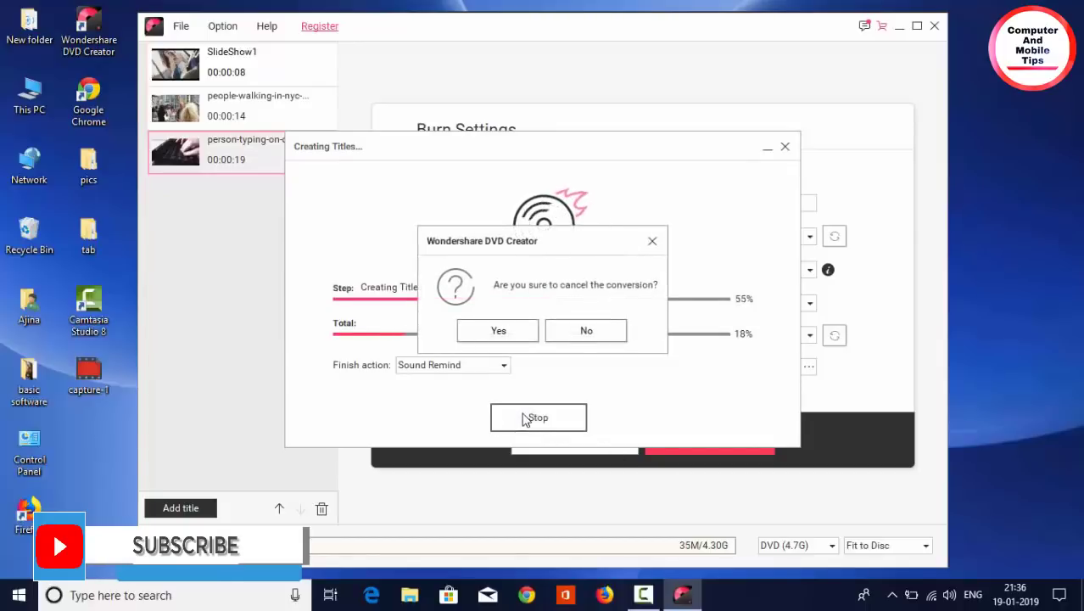
left_click(496, 333)
Step: Burn the one-click project to disc with the current settings, continuing with the trial version
left_click(700, 436)
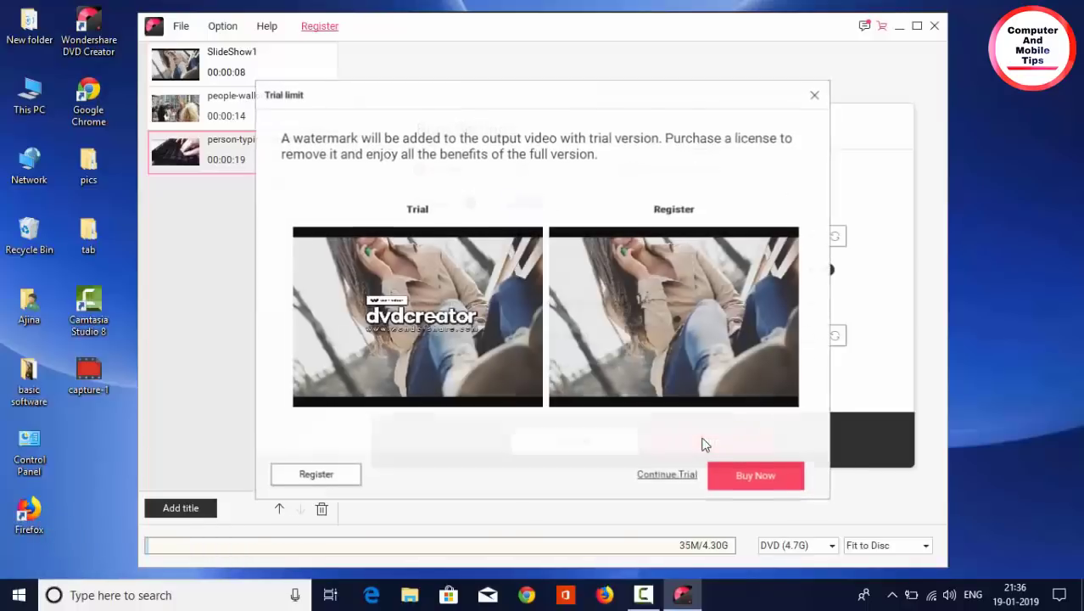
left_click(670, 477)
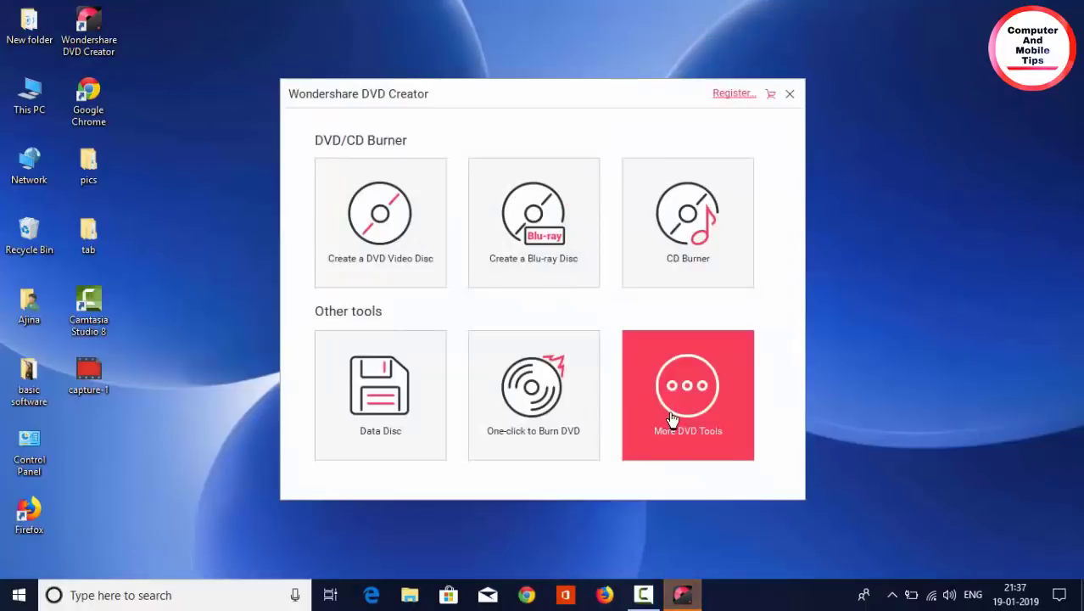
Step: Create a new DVD video disc project with the people-walking and person-typing videos and the girl-926225_1280 picture
left_click(672, 420)
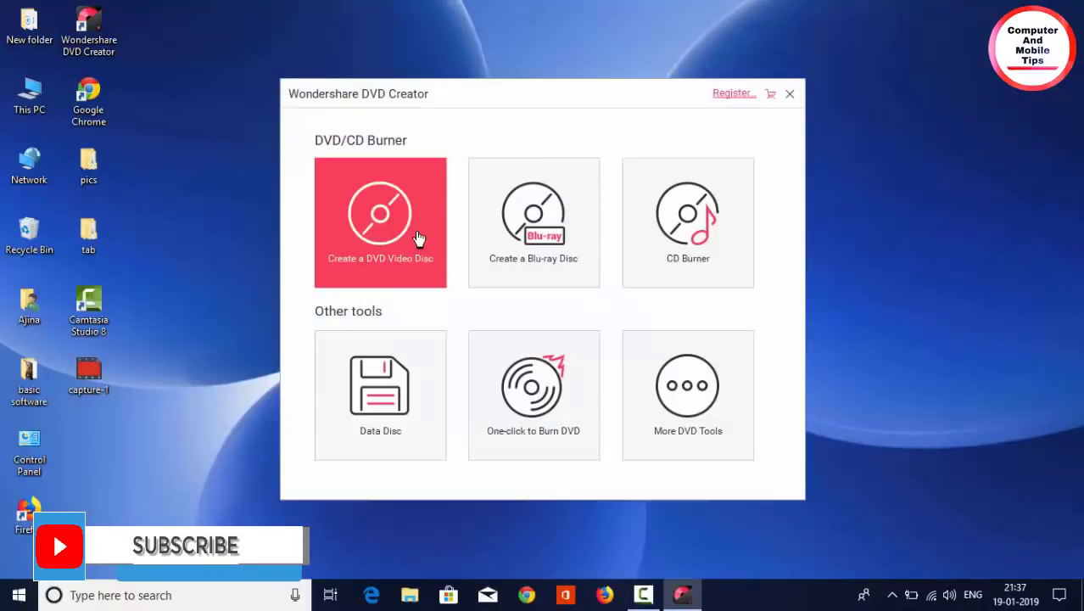
left_click(418, 238)
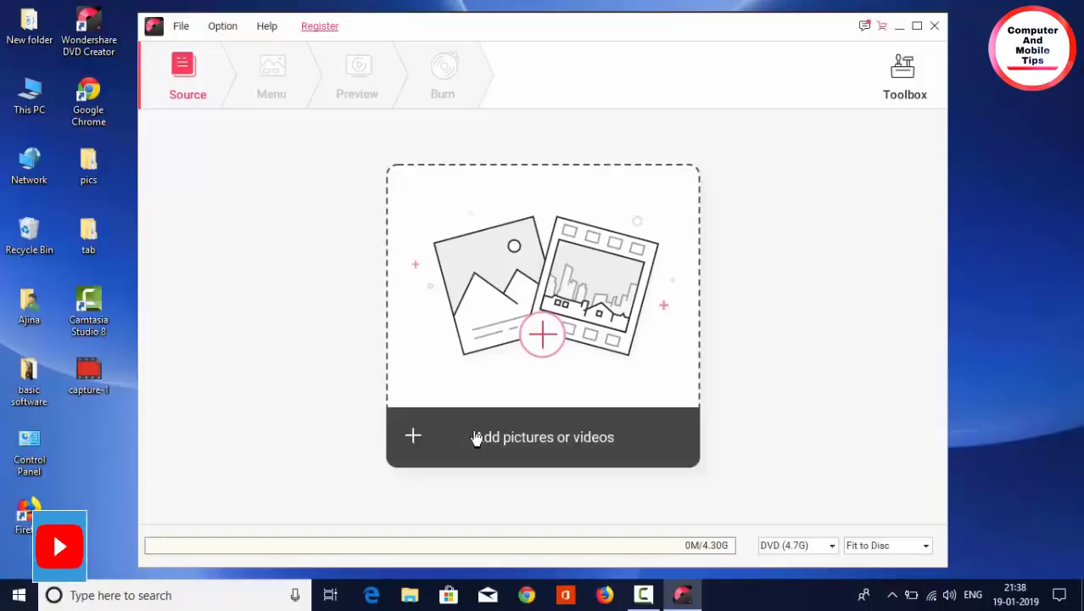
left_click(474, 436)
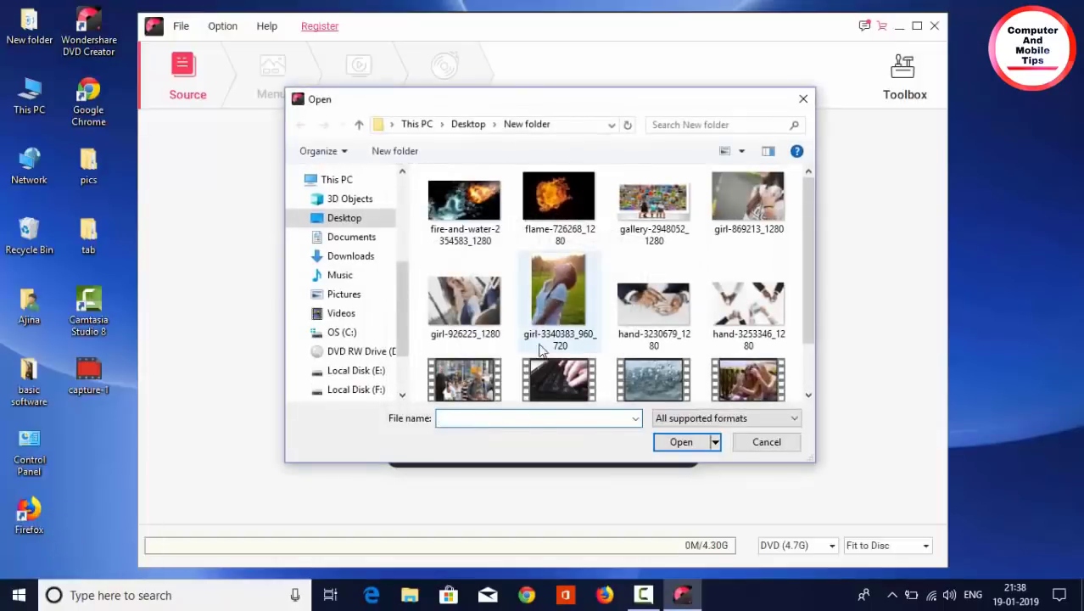
left_click(488, 381)
left_click(573, 332)
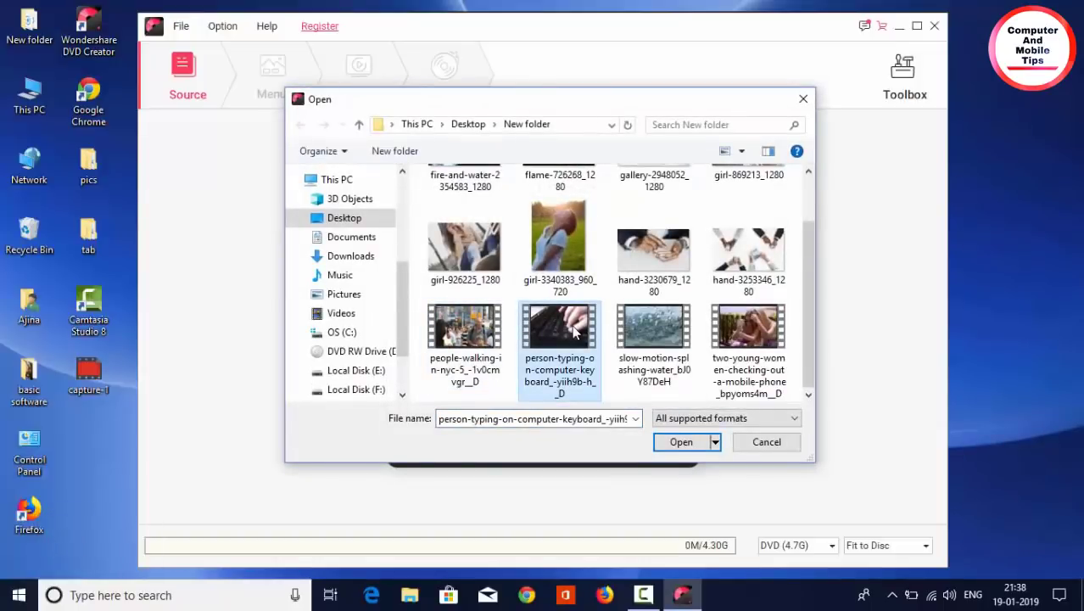
left_click(490, 322, "ctrl")
left_click(485, 264, "ctrl")
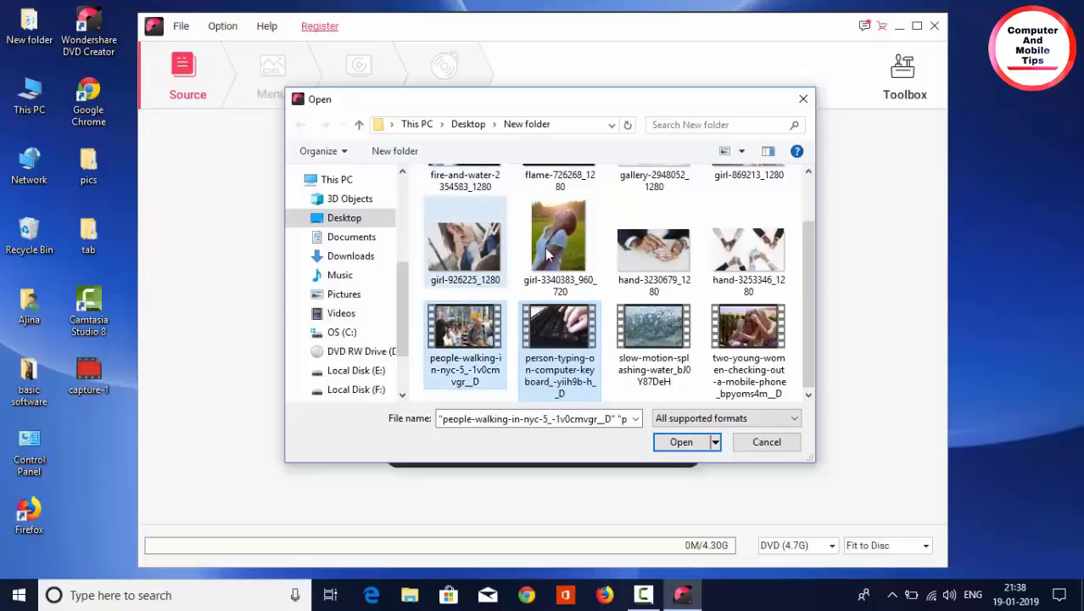
left_click(692, 440)
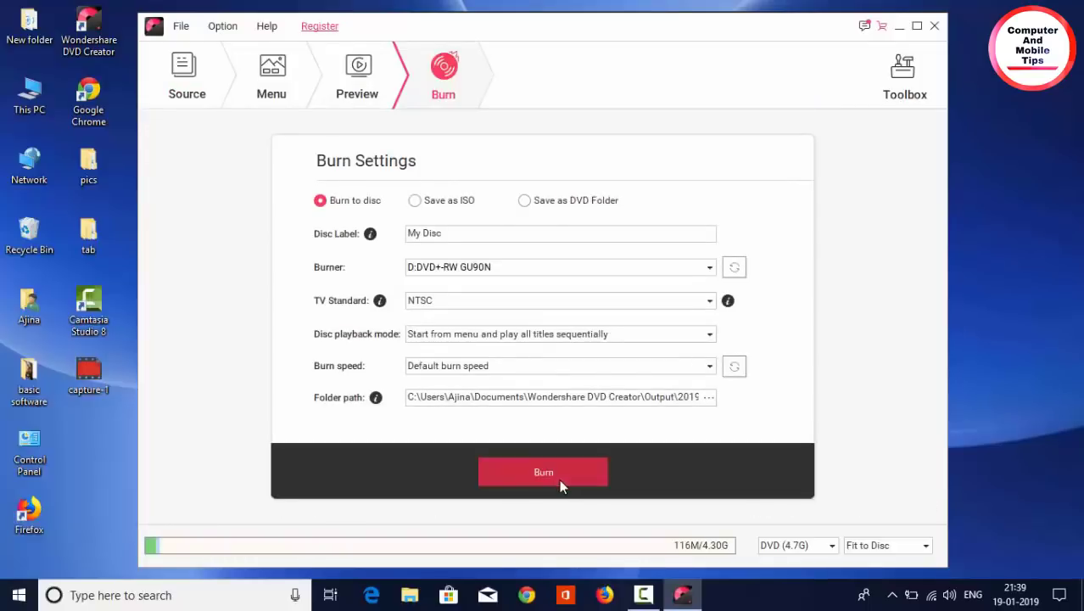
Step: Burn the project to disc in trial mode and finish the burning process
left_click(560, 480)
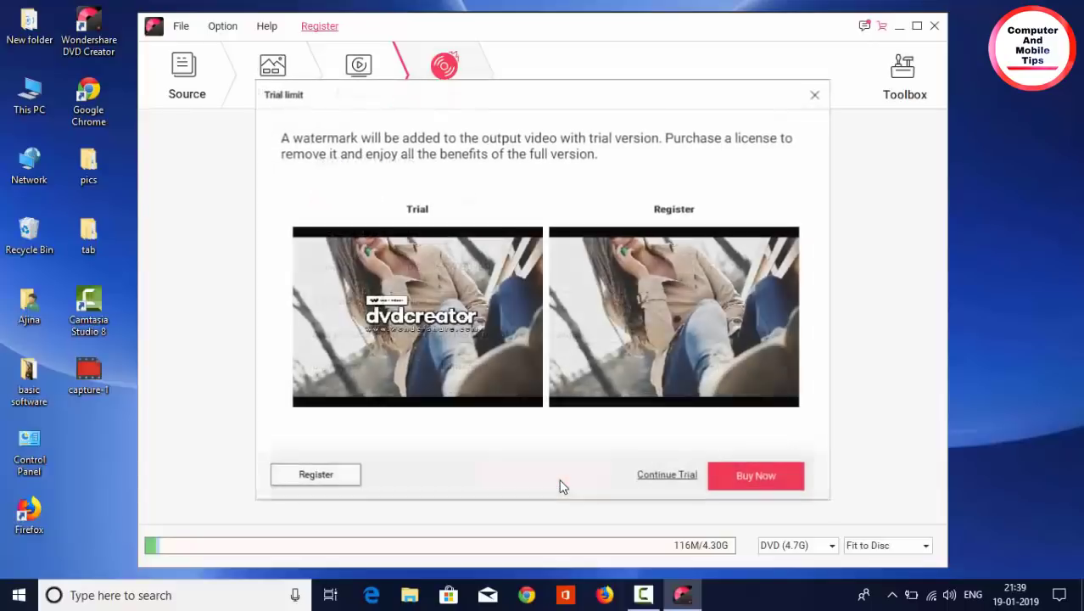
left_click(668, 476)
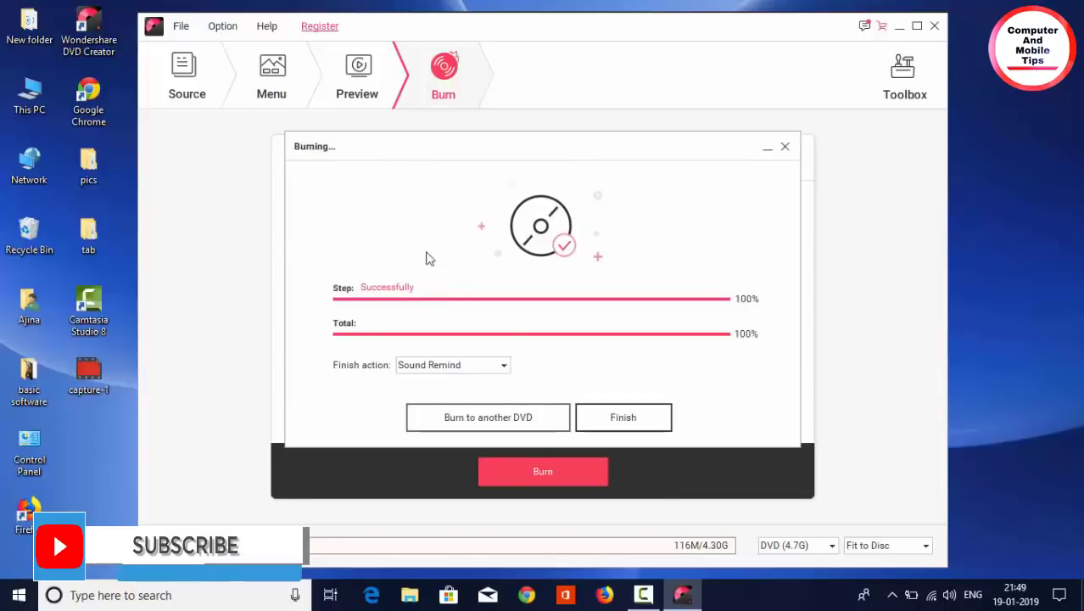
left_click(646, 425)
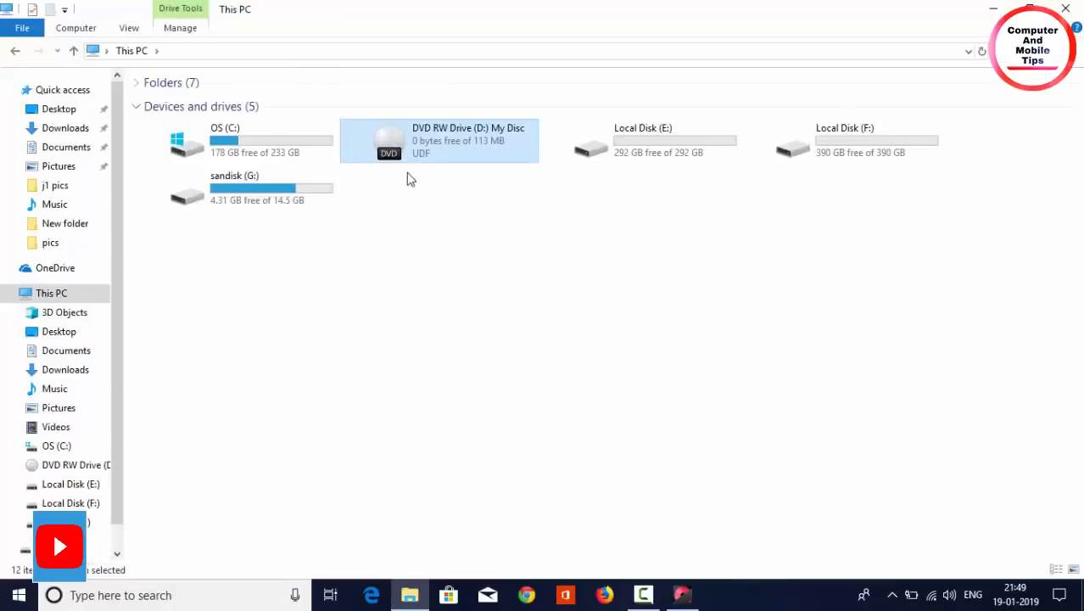
Step: Open the VIDEO_TS folder on the burned My Disc DVD in File Explorer and show its files as large thumbnails
double_click(444, 156)
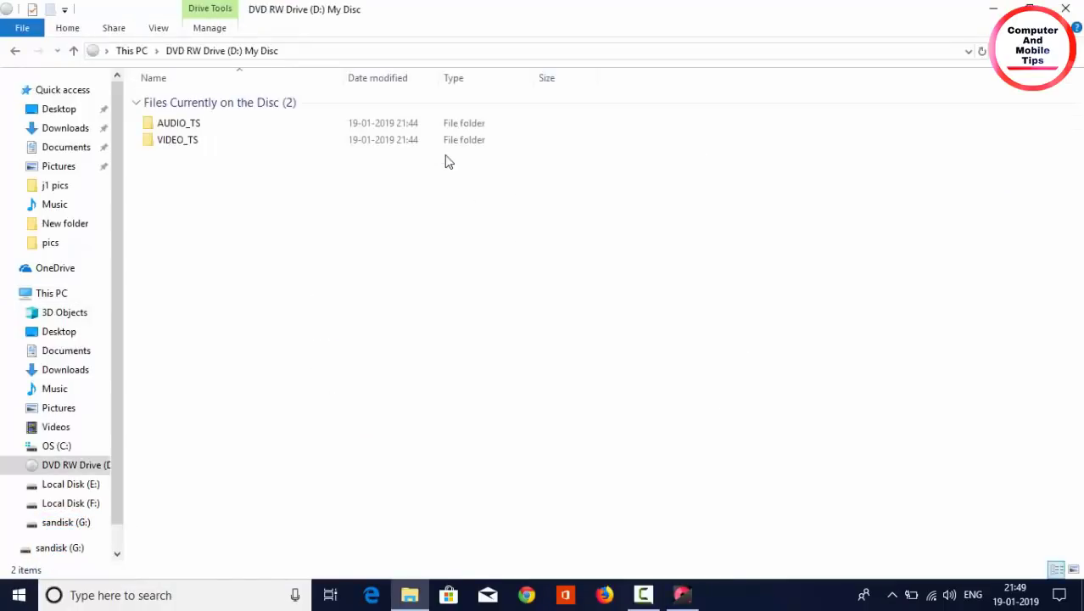
double_click(337, 141)
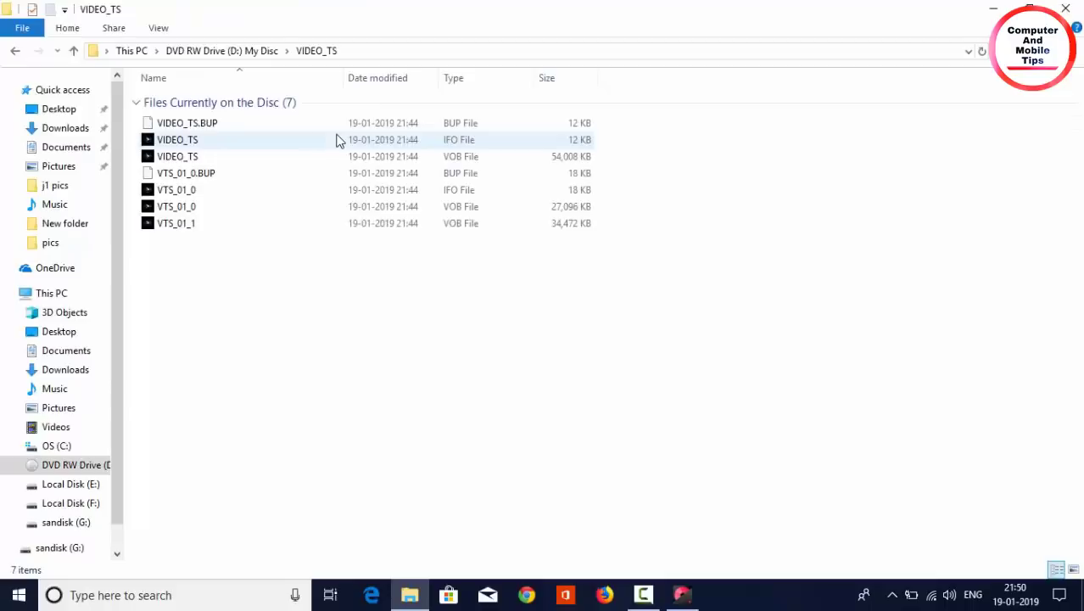
left_click(1074, 570)
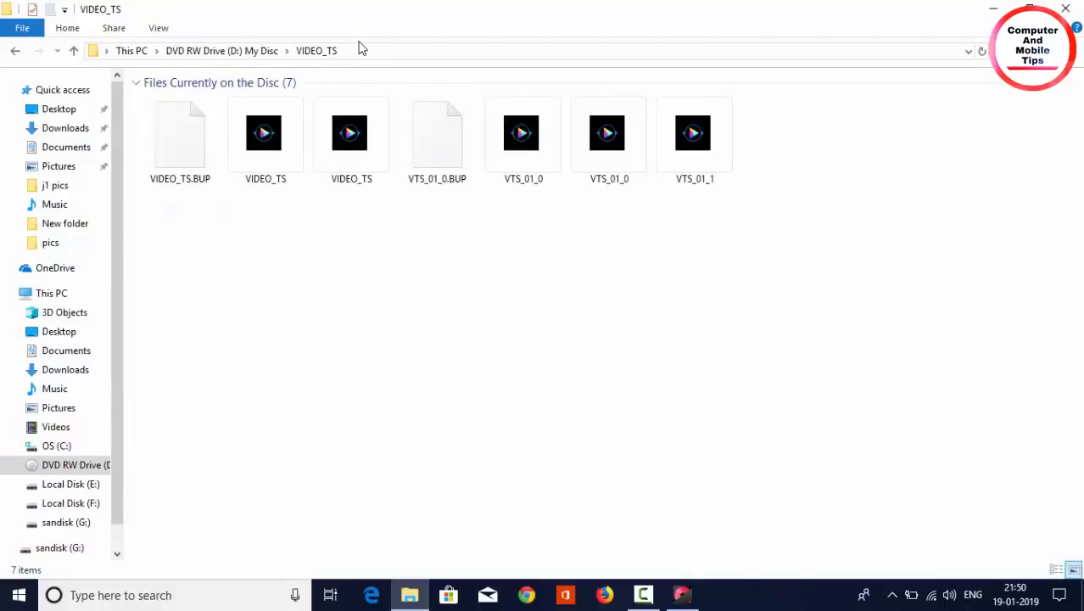